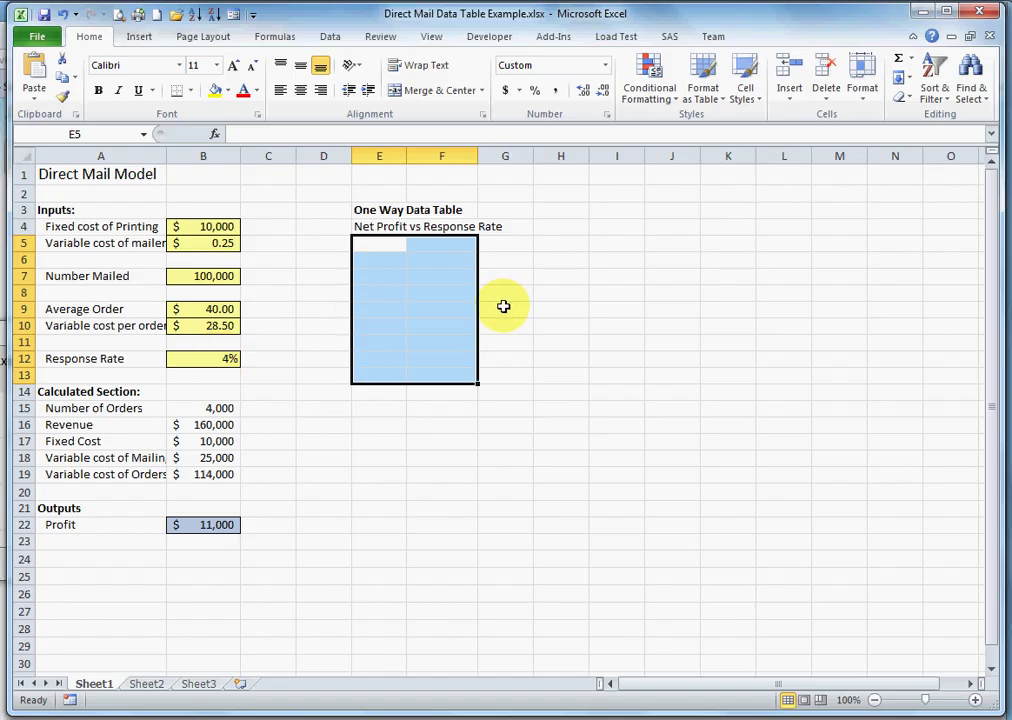
- Enter response rates 1% in E6 and 2% in E7, then select both to extend the series down column E
{"action": "left_click", "coordinate": [387, 263]}
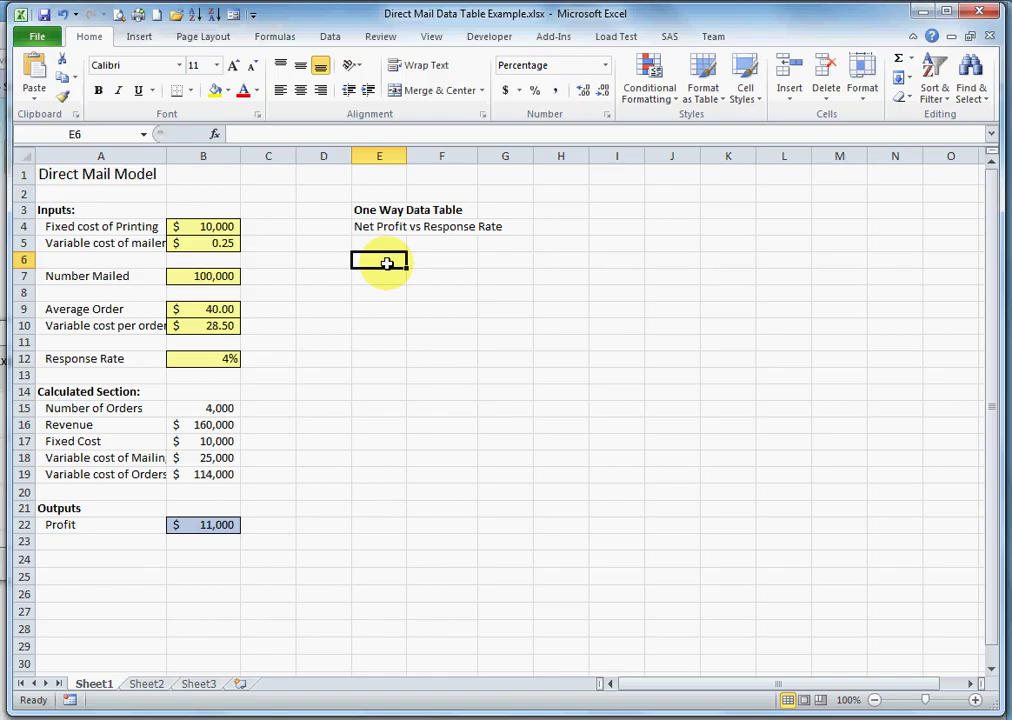
{"action": "type", "text": "1"}
{"action": "key", "text": "Return"}
{"action": "type", "text": "2"}
{"action": "key", "text": "Return"}
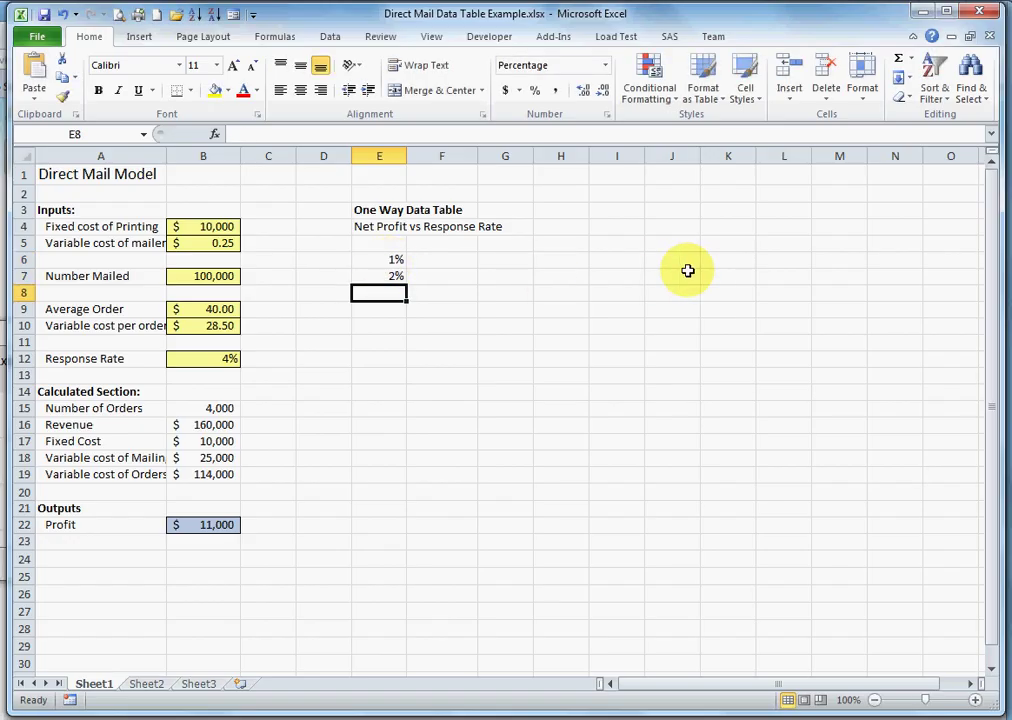
{"action": "left_click_drag", "start_coordinate": [368, 264], "coordinate": [414, 390]}
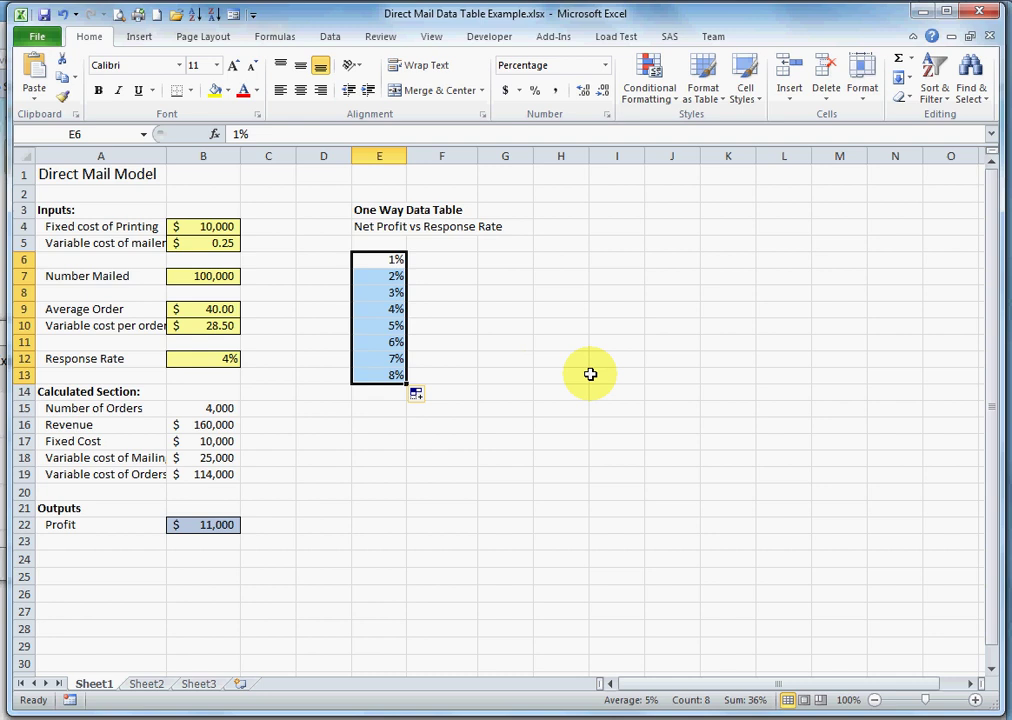
{"action": "left_click", "coordinate": [452, 245]}
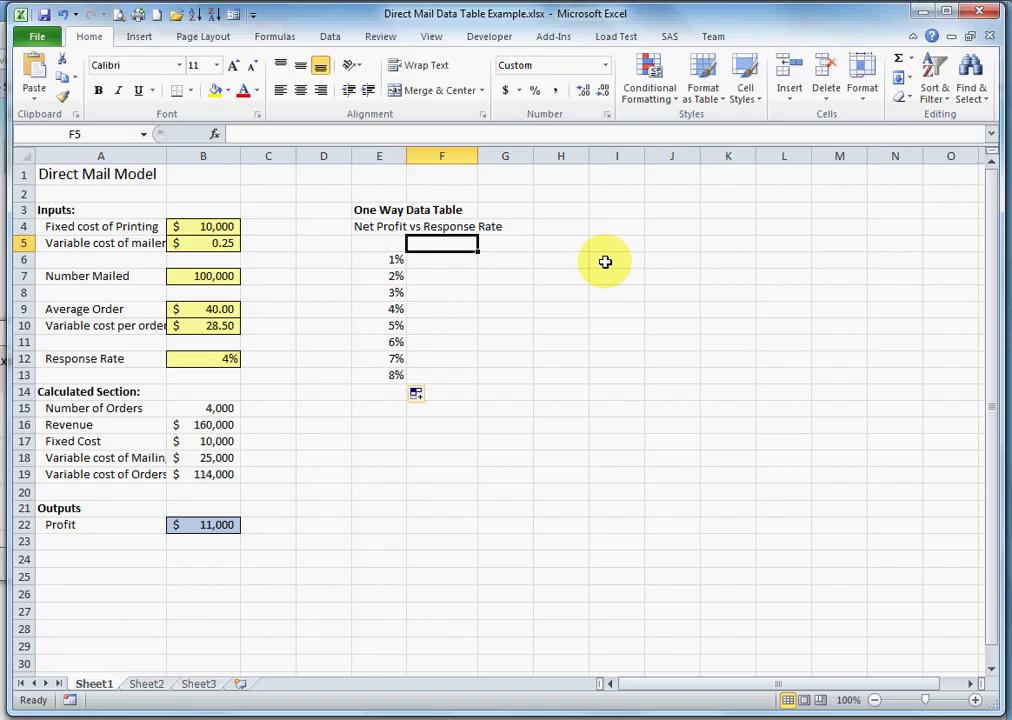
- Link cell F5 to the Profit cell with the formula =B22
{"action": "type", "text": "="}
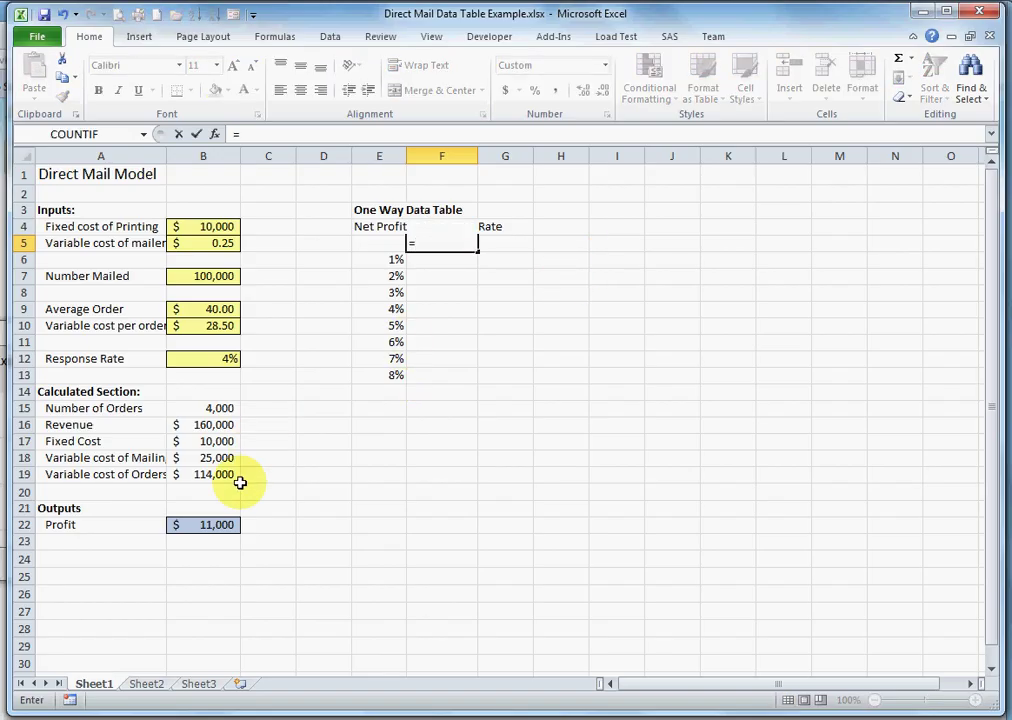
{"action": "left_click", "coordinate": [206, 525]}
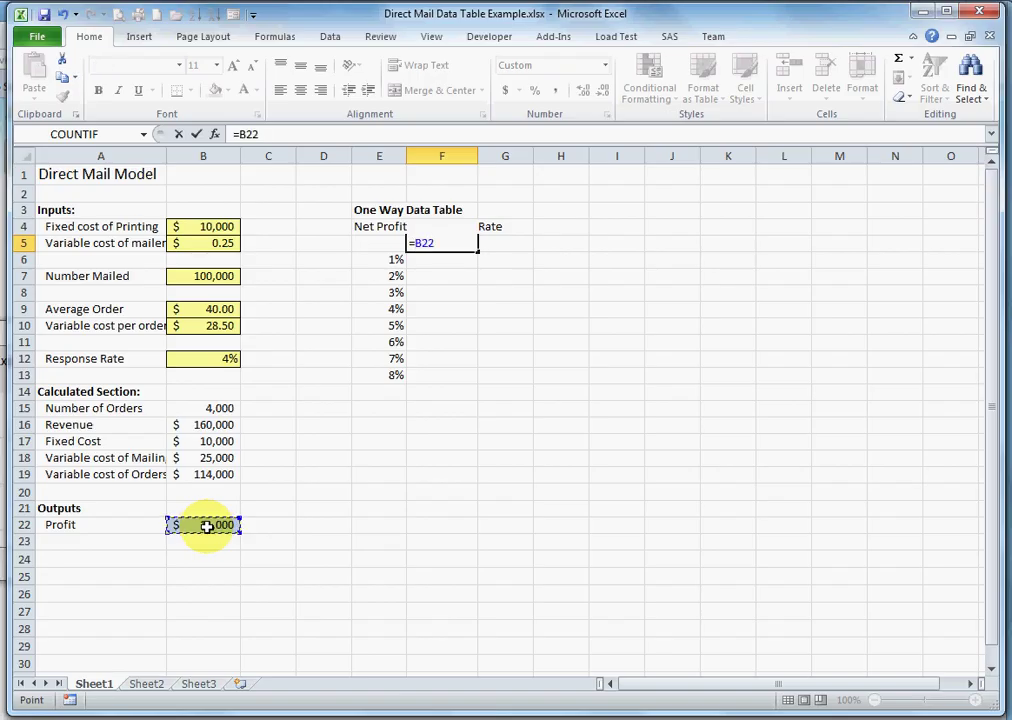
{"action": "key", "text": "Return"}
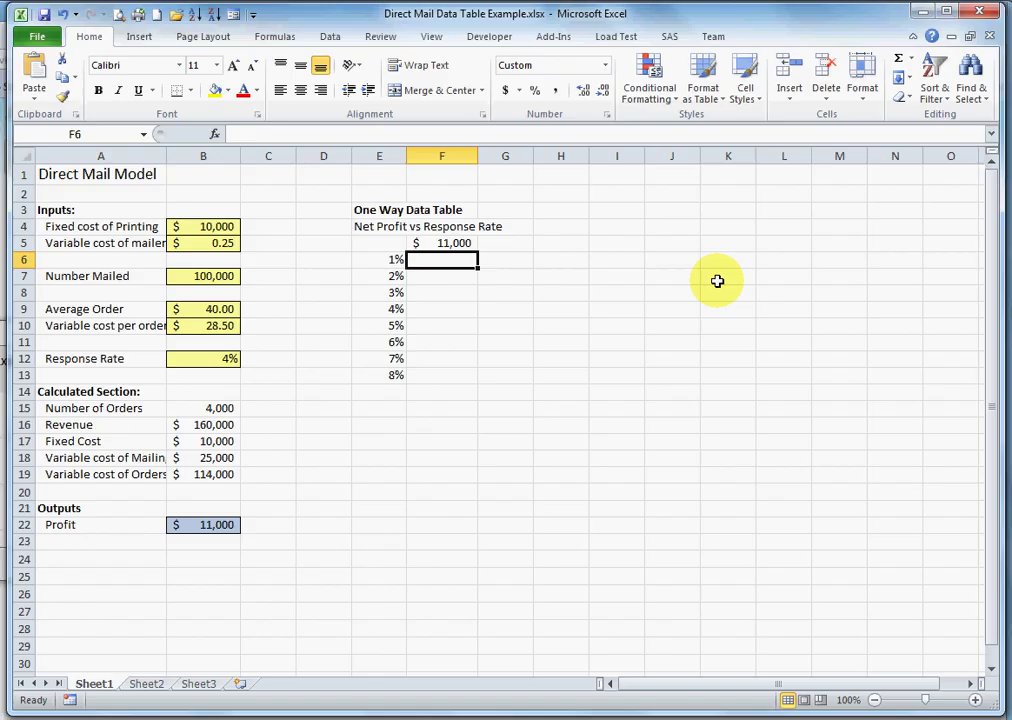
- Select the data table range E5:F13
{"action": "key", "text": "Up"}
{"action": "key", "text": "Left"}
{"action": "key", "text": "shift+Right"}
{"action": "key", "text": "shift+Down"}
{"action": "key", "text": "shift+Down"}
{"action": "key", "text": "shift+Down"}
{"action": "key", "text": "shift+Down"}
{"action": "key", "text": "shift+Down"}
{"action": "key", "text": "shift+Down"}
{"action": "key", "text": "shift+Down"}
{"action": "key", "text": "shift+Down"}
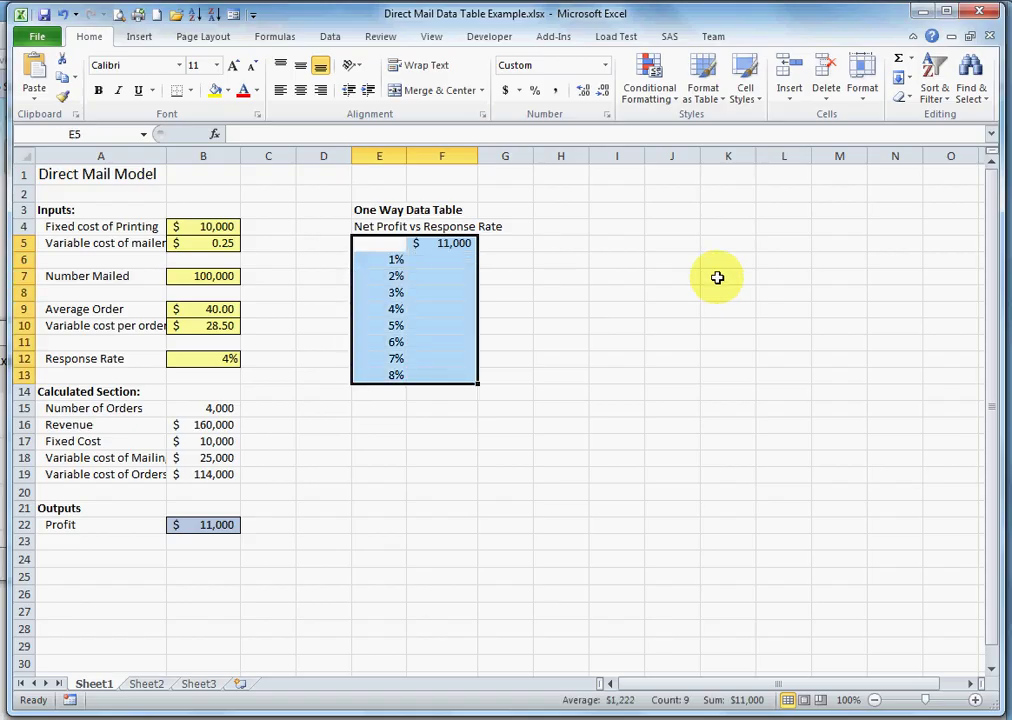
- Build a one-way data table on E5:F13 with Response Rate B12 as the column input cell
{"action": "left_click", "coordinate": [336, 37]}
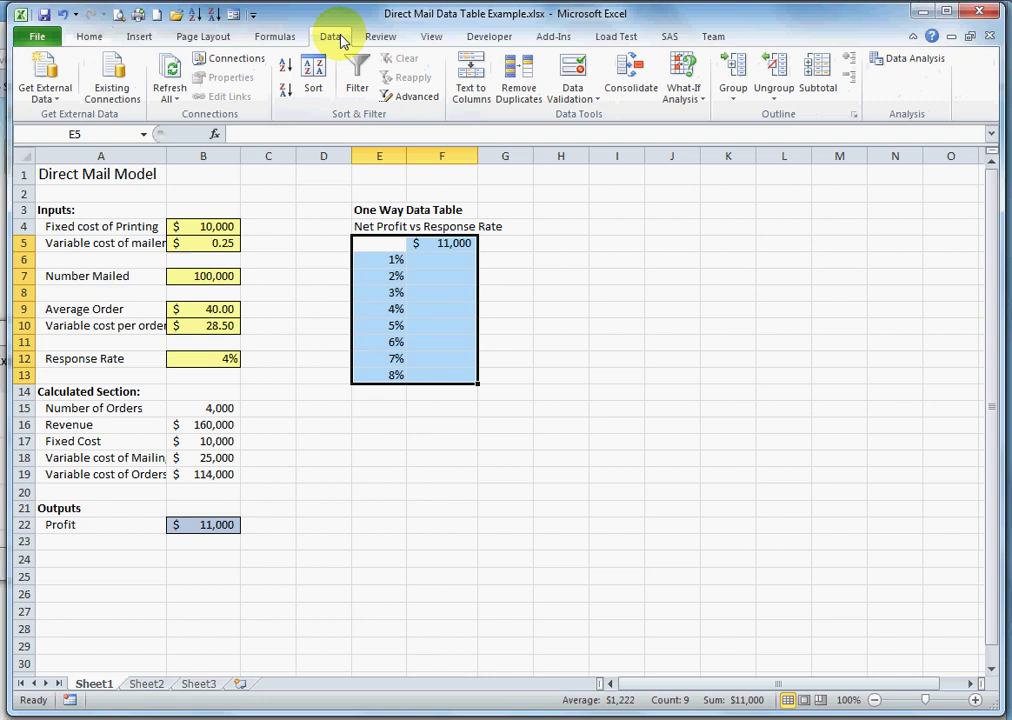
{"action": "left_click", "coordinate": [680, 94]}
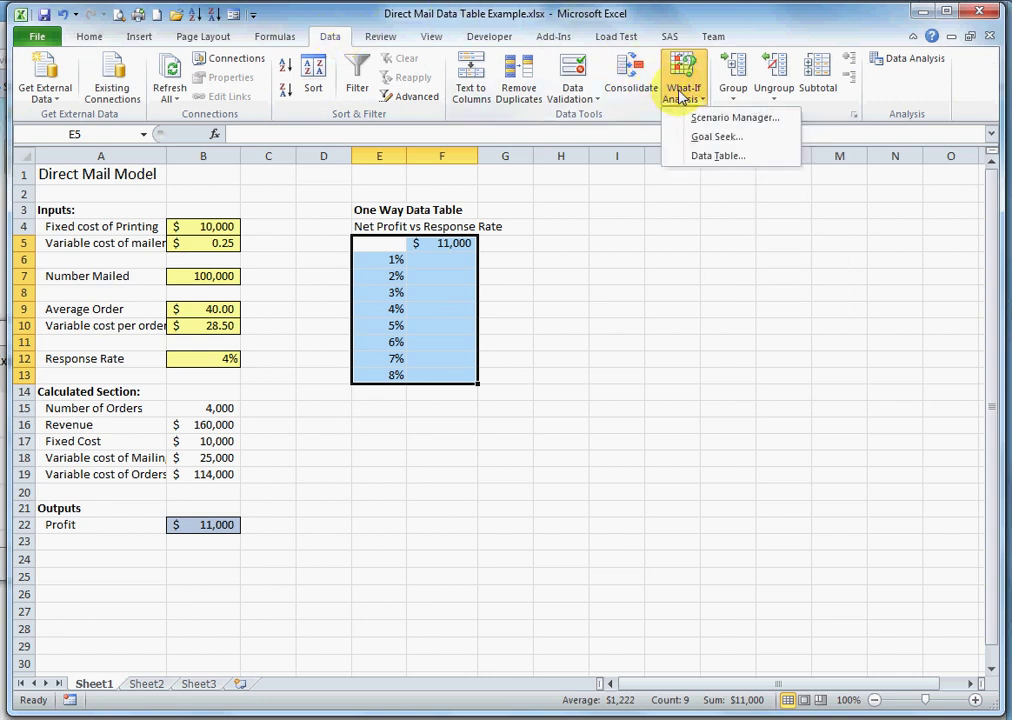
{"action": "left_click", "coordinate": [714, 158]}
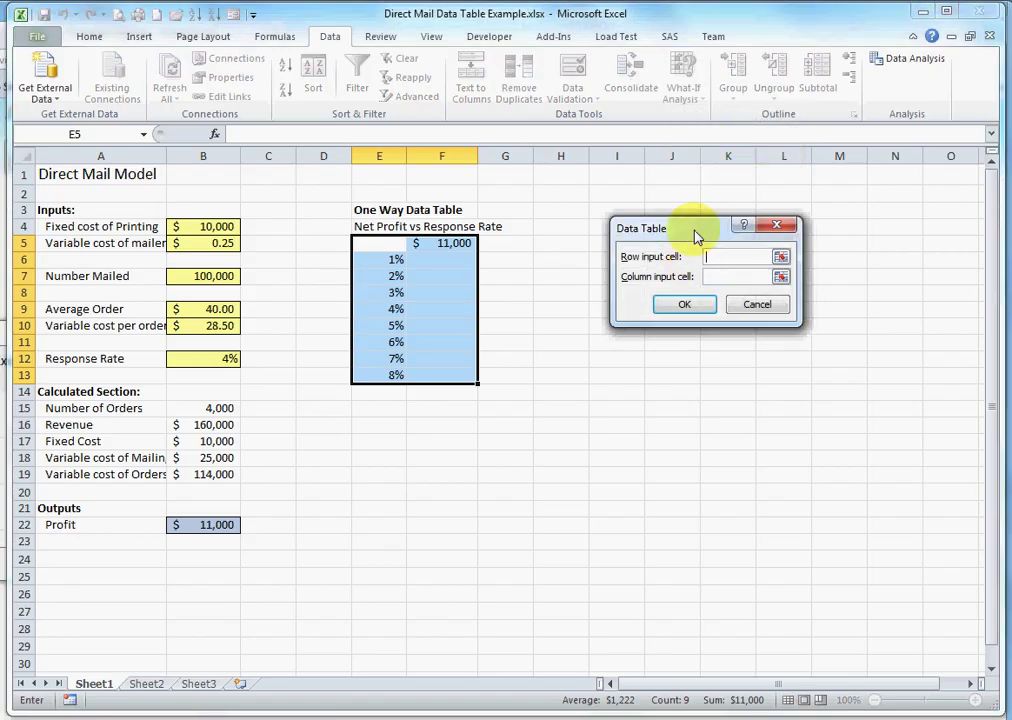
{"action": "left_click_drag", "start_coordinate": [697, 236], "coordinate": [483, 171]}
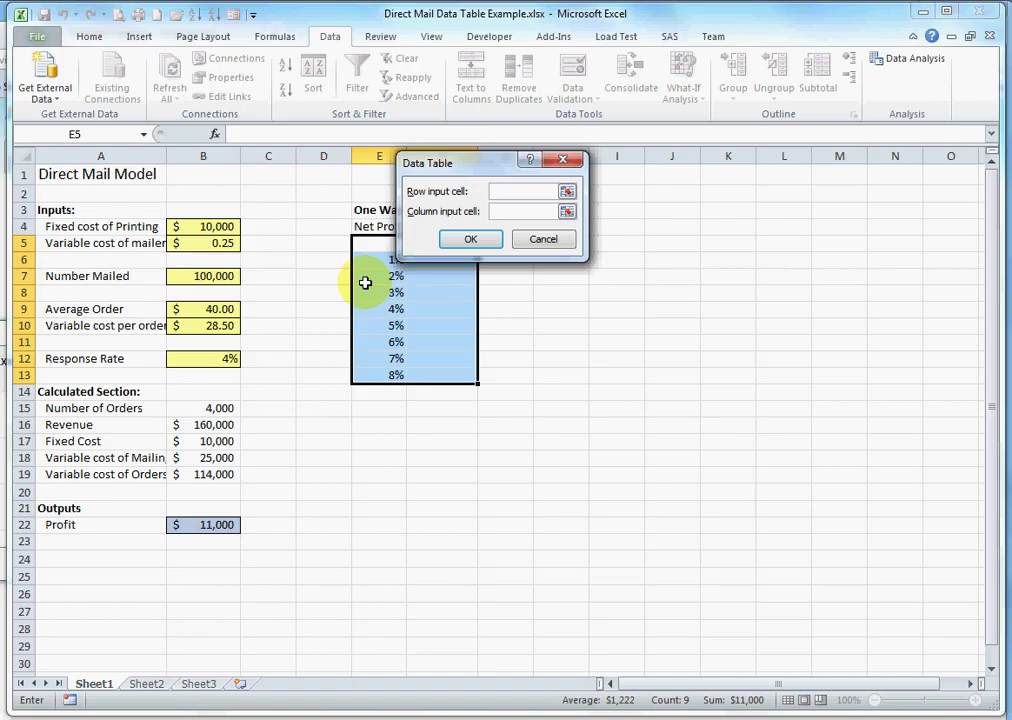
{"action": "left_click", "coordinate": [527, 213]}
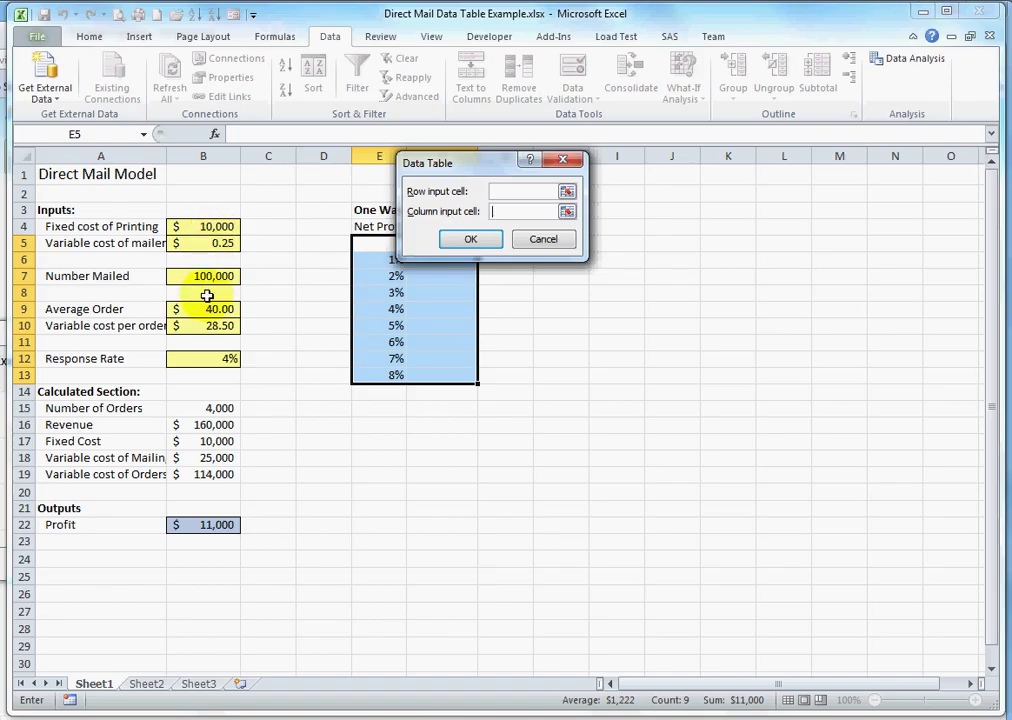
{"action": "left_click", "coordinate": [211, 358]}
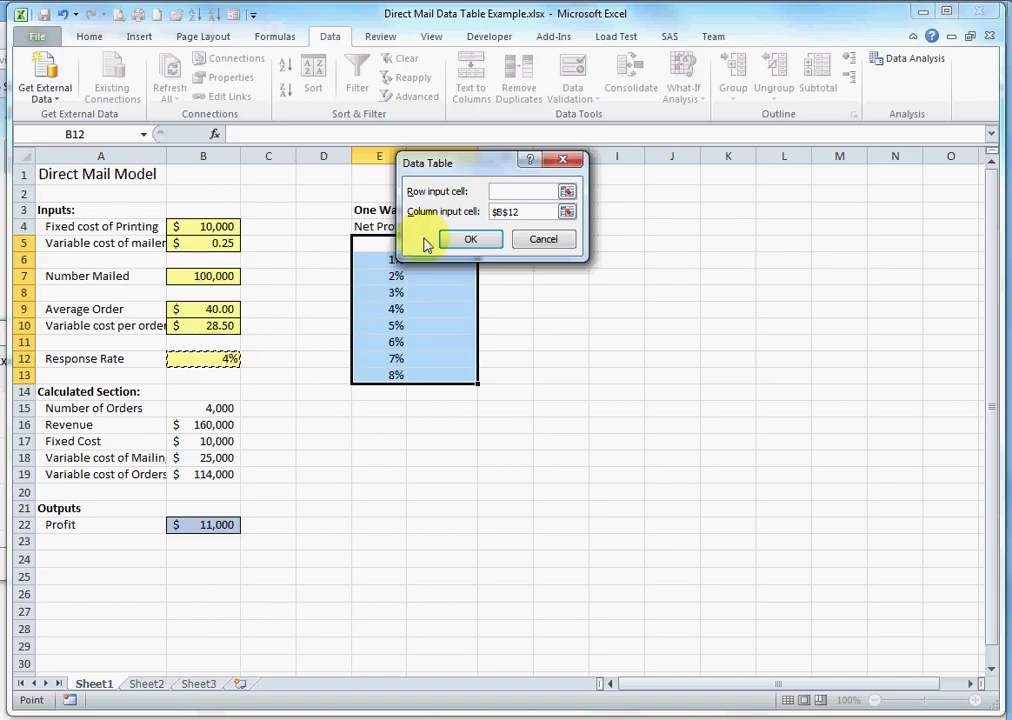
{"action": "left_click", "coordinate": [483, 242]}
{"action": "left_click", "coordinate": [443, 260]}
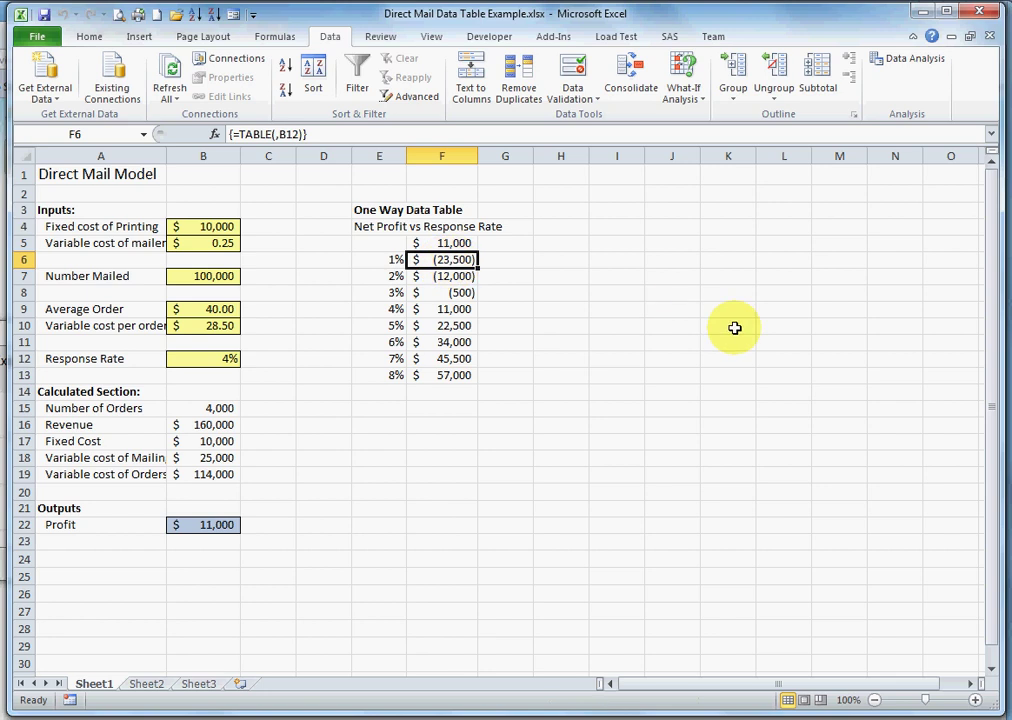
{"action": "key", "text": "Down"}
{"action": "key", "text": "Down"}
{"action": "key", "text": "Down"}
{"action": "key", "text": "Down"}
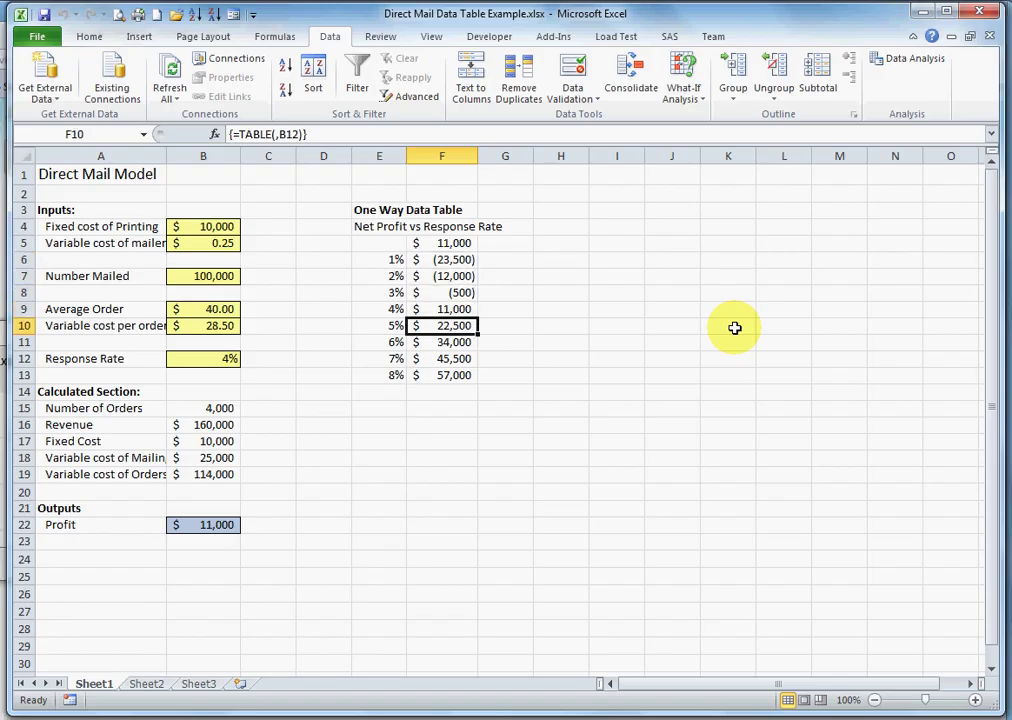
{"action": "key", "text": "Down"}
{"action": "key", "text": "Down"}
{"action": "key", "text": "Up"}
{"action": "key", "text": "Up"}
{"action": "key", "text": "Up"}
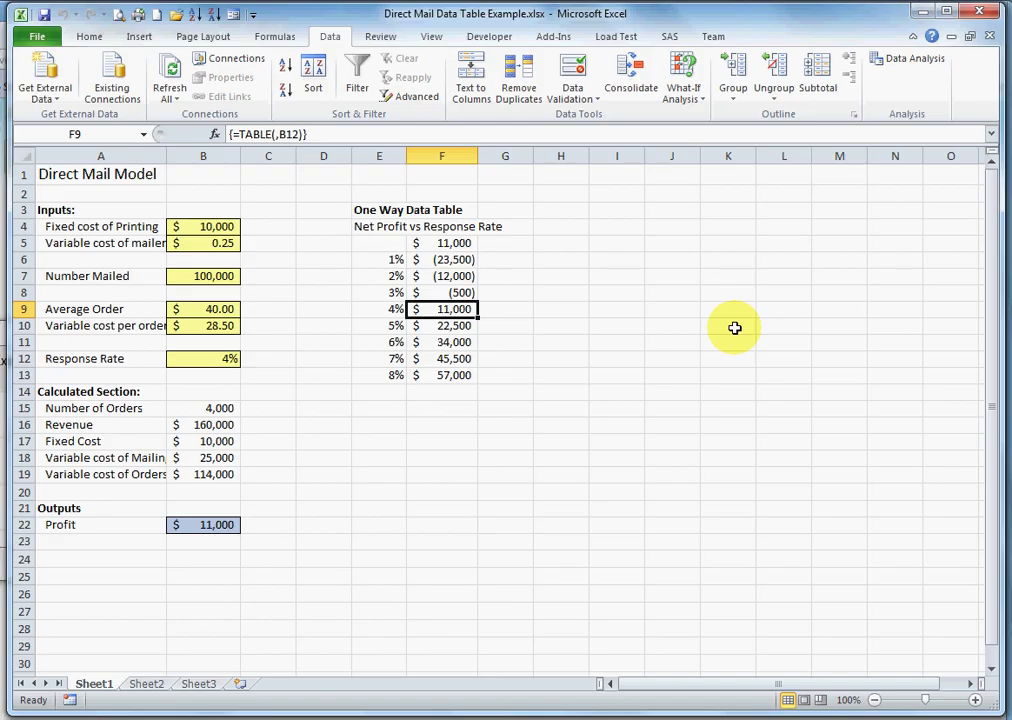
{"action": "key", "text": "Up"}
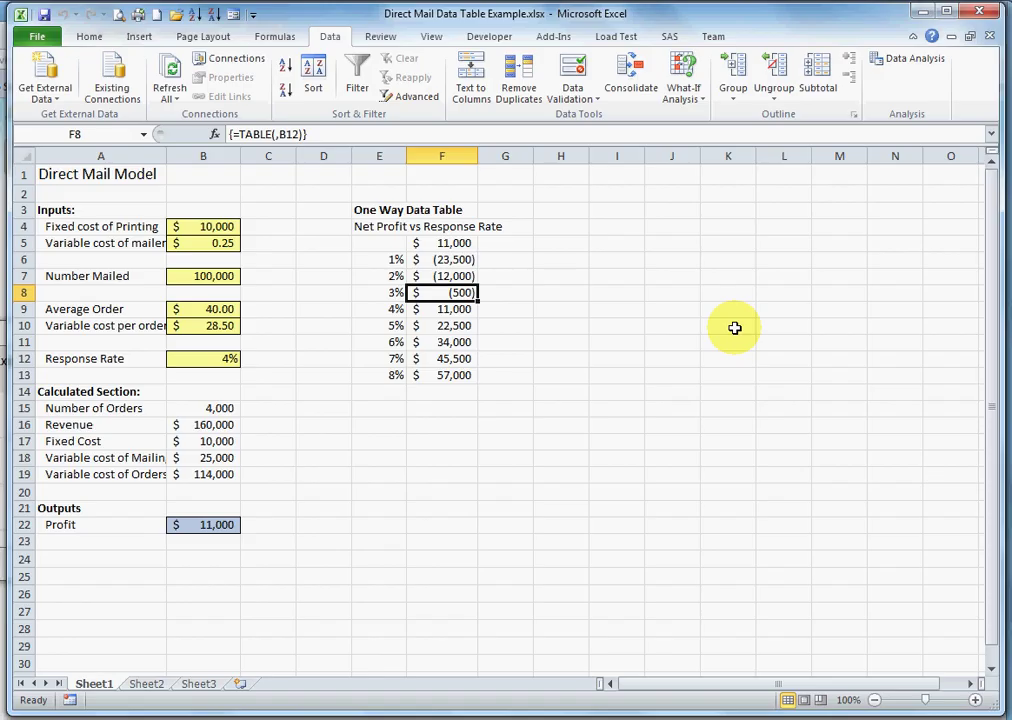
{"action": "key", "text": "Down"}
{"action": "key", "text": "Down"}
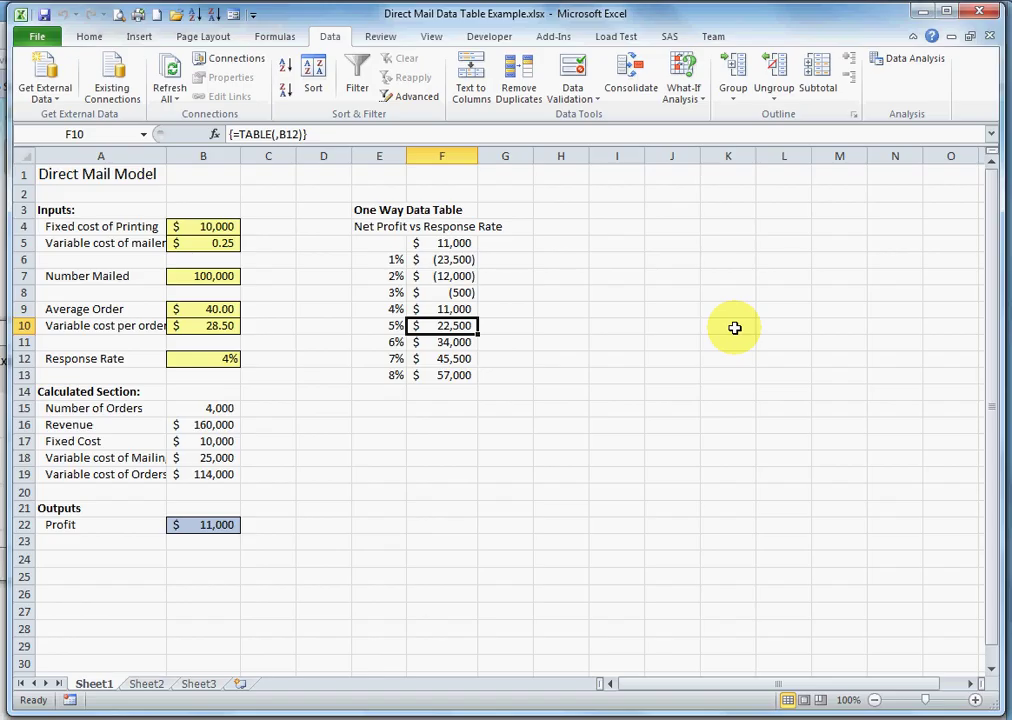
{"action": "key", "text": "Up"}
{"action": "key", "text": "Up"}
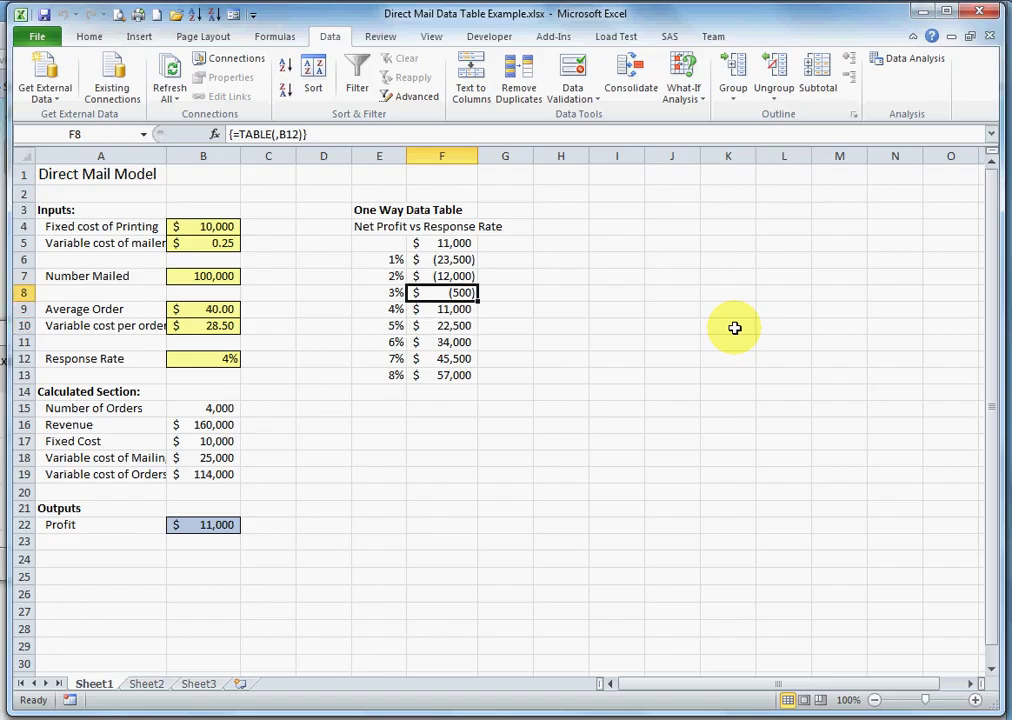